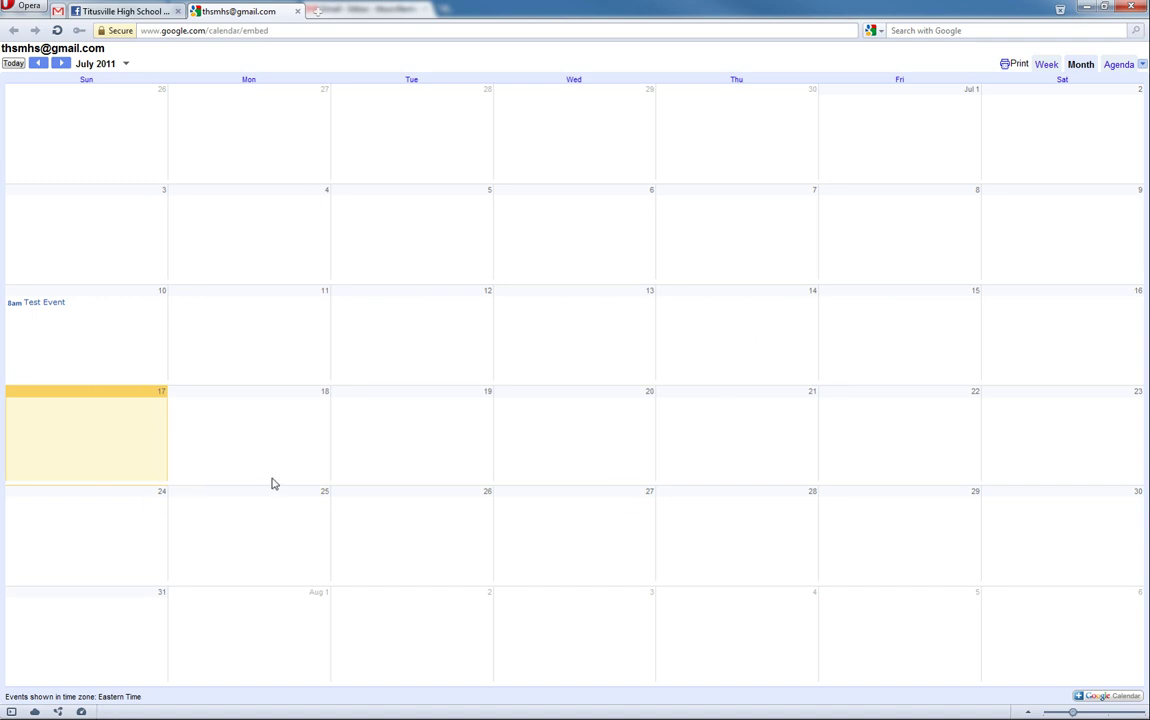
Close the embedded calendar page, open Google Calendar from Gmail, and bring up the sharing settings of the National Honor Society calendar
left_click(297, 11)
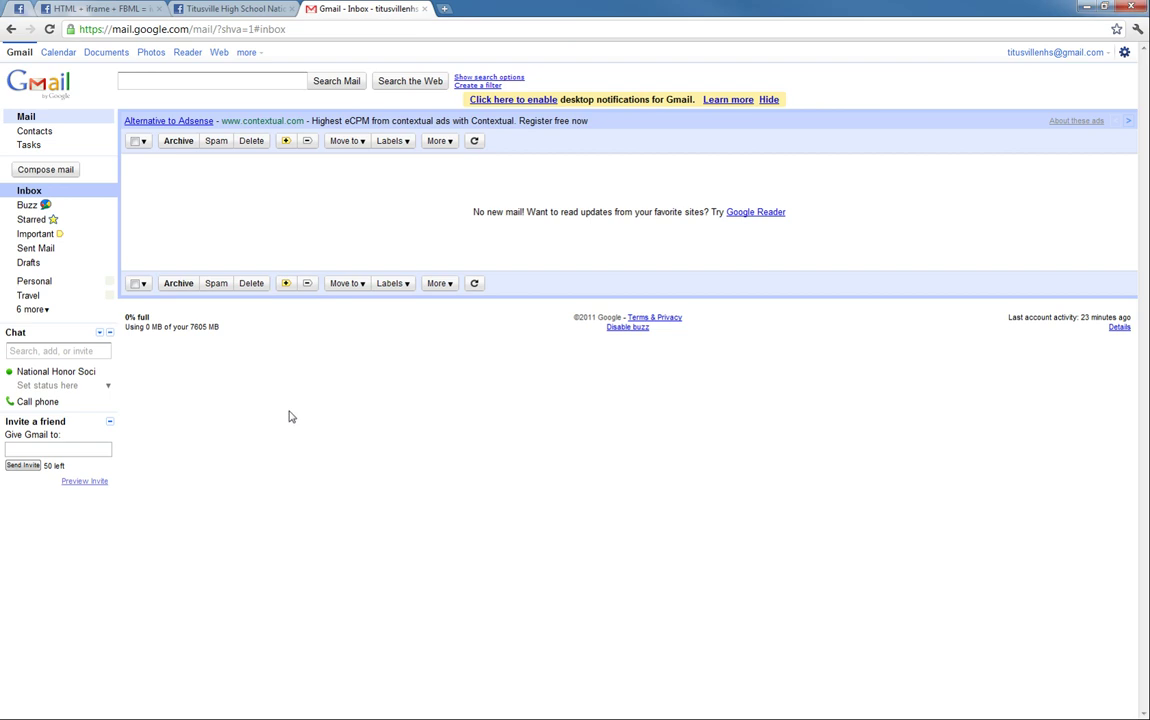
left_click(60, 53)
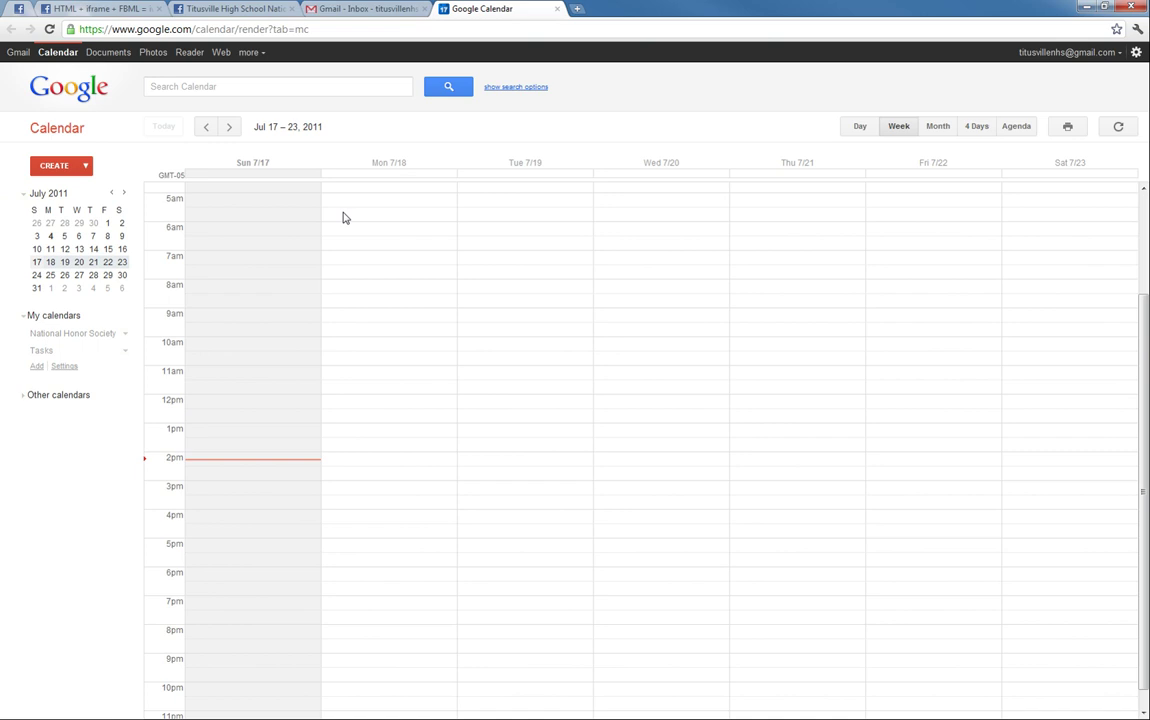
left_click(55, 334)
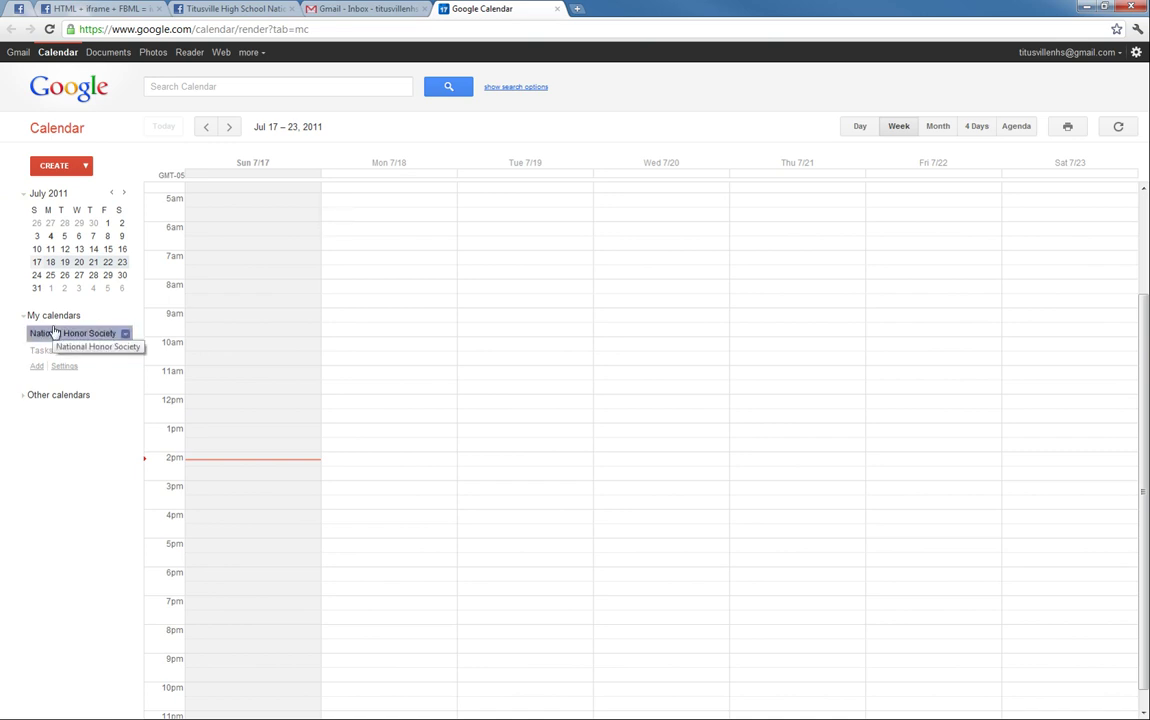
left_click(124, 336)
left_click(124, 336)
left_click(124, 335)
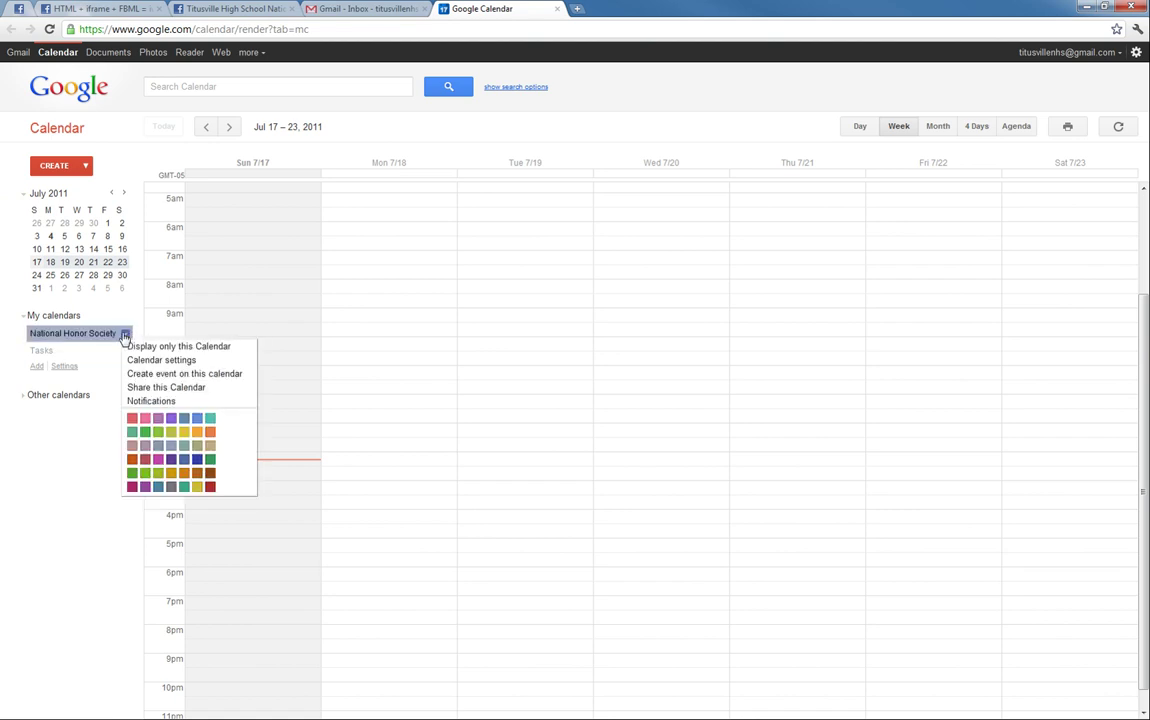
left_click(157, 392)
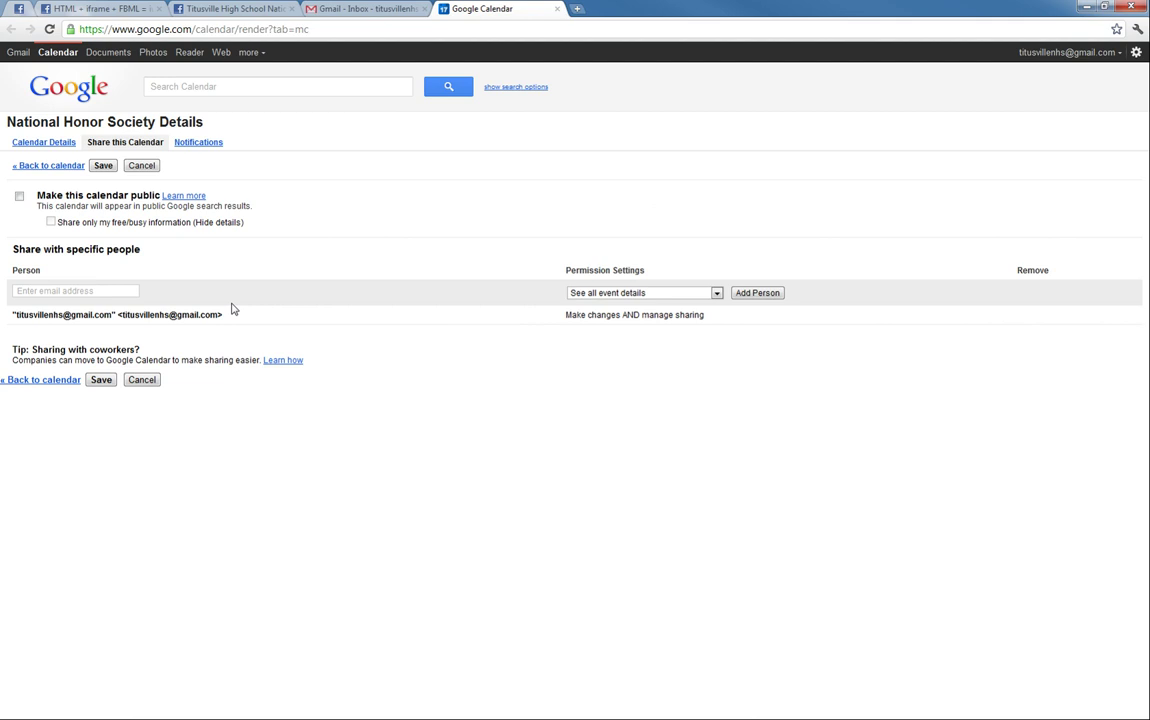
Make the National Honor Society calendar public, save the sharing settings and accept making all its events visible
left_click(20, 200)
left_click(99, 380)
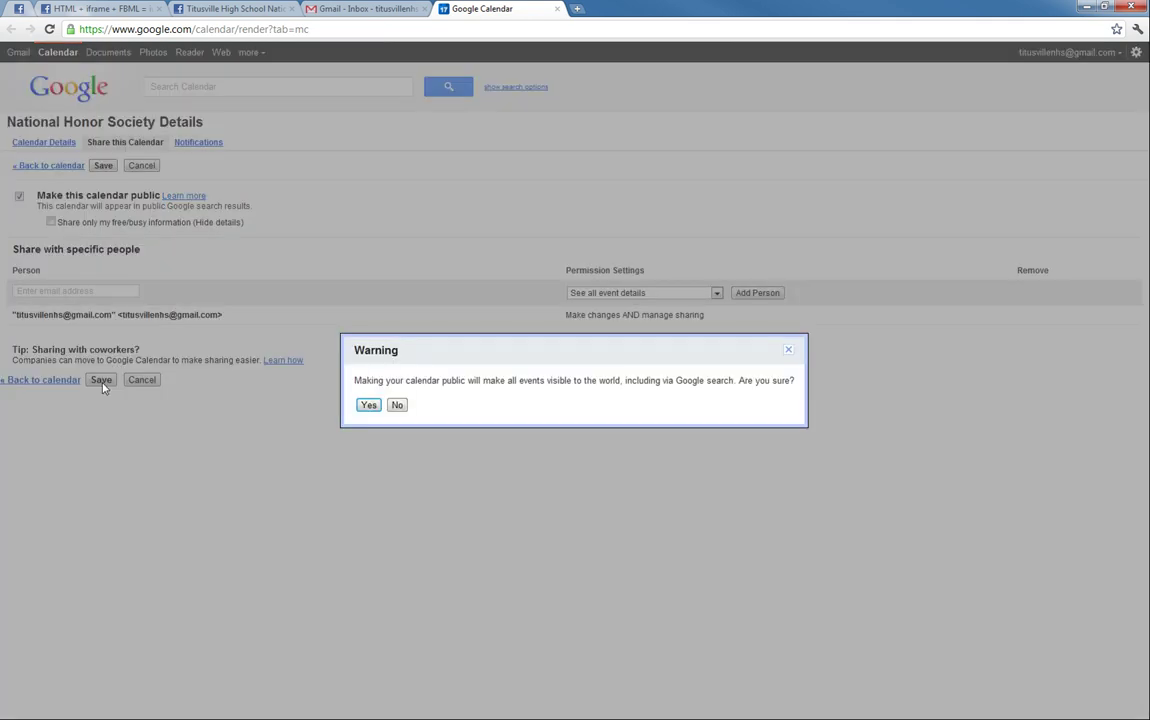
left_click(366, 406)
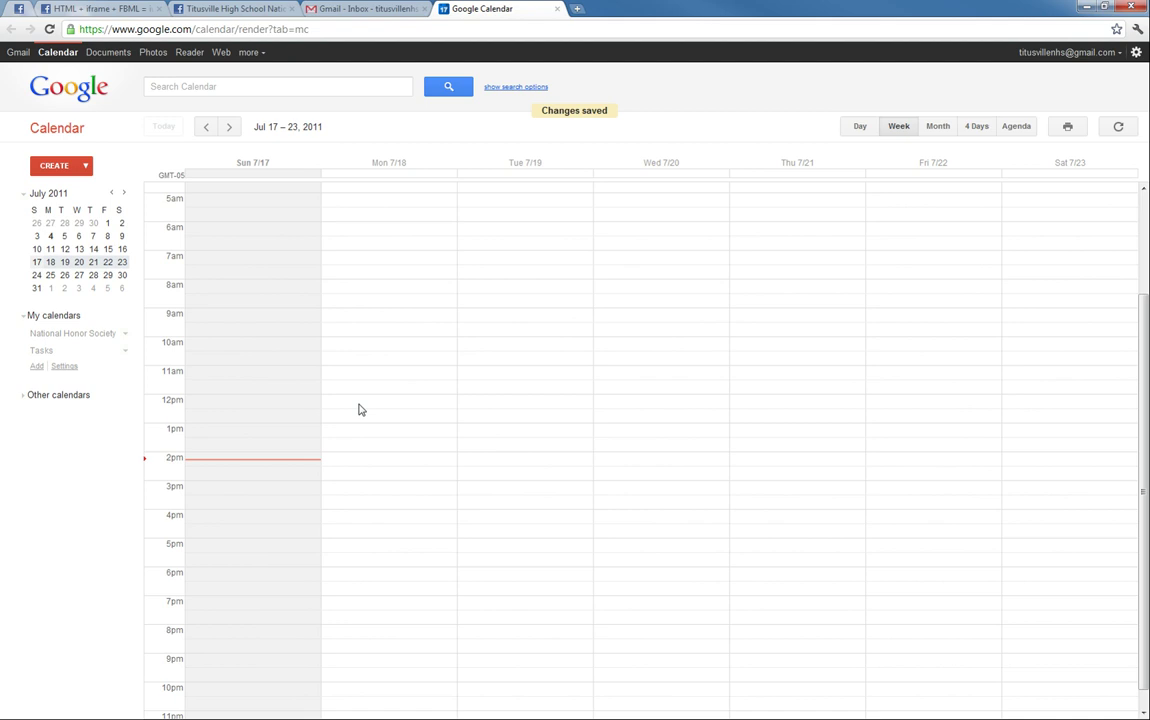
Look up the public HTML address in the National Honor Society calendar's details, and close the calendar
left_click(125, 336)
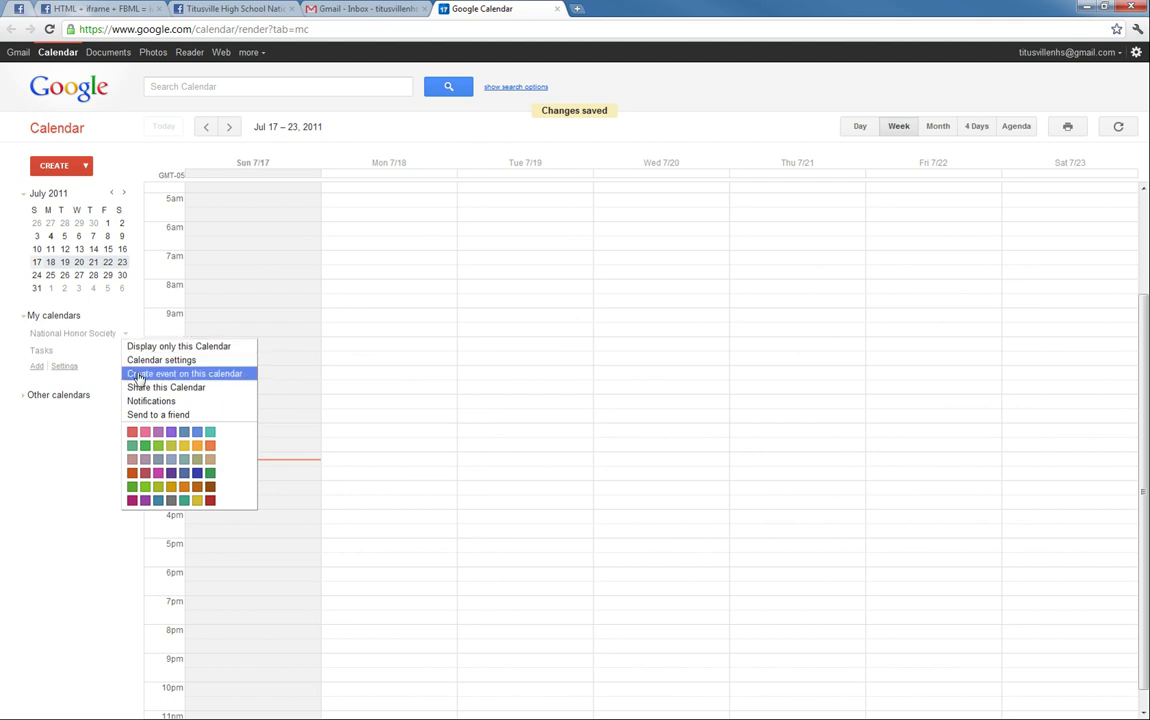
left_click(164, 390)
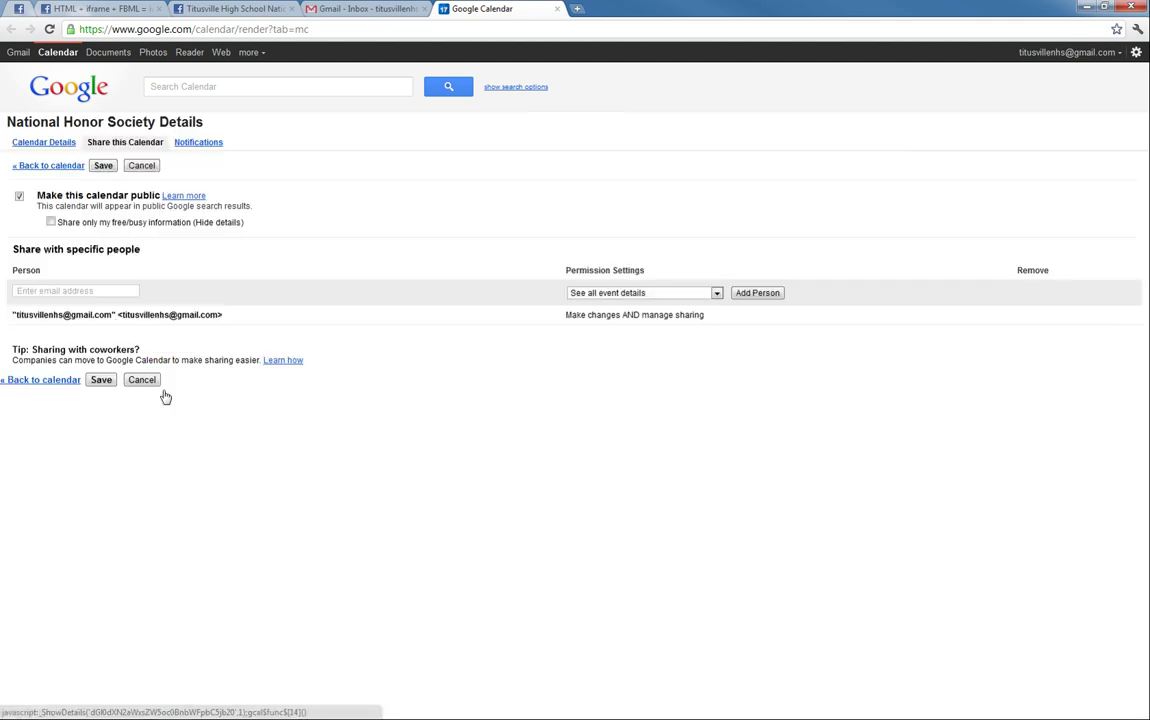
left_click(42, 146)
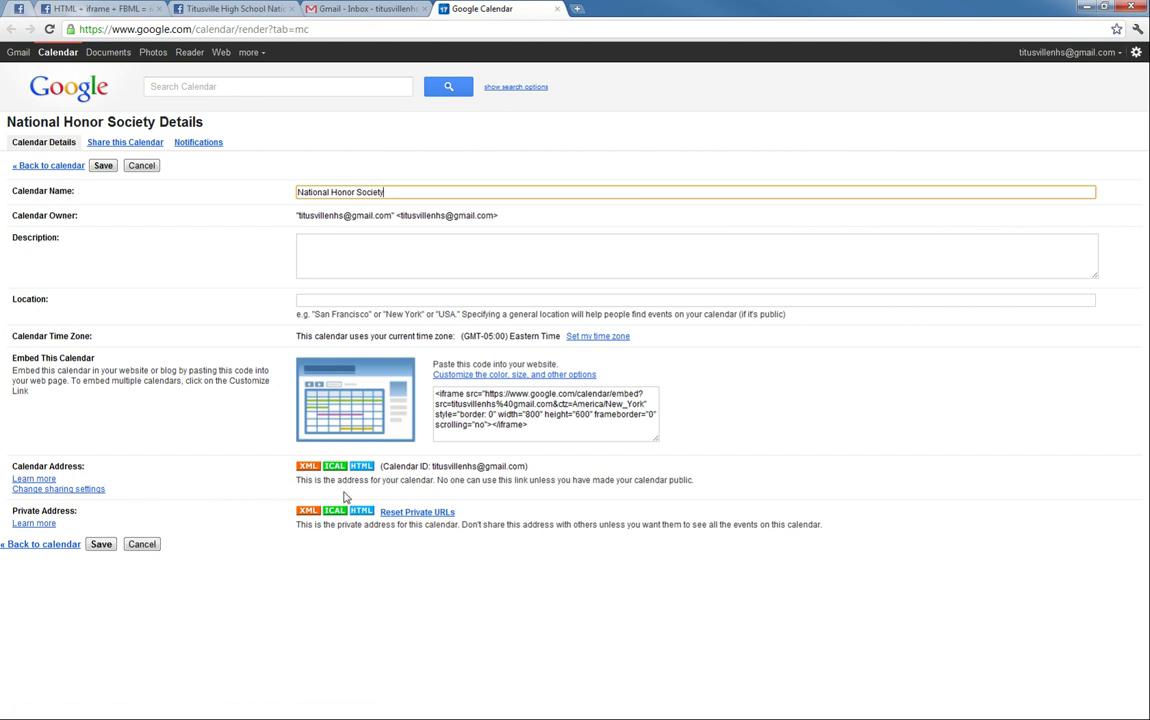
left_click(362, 467)
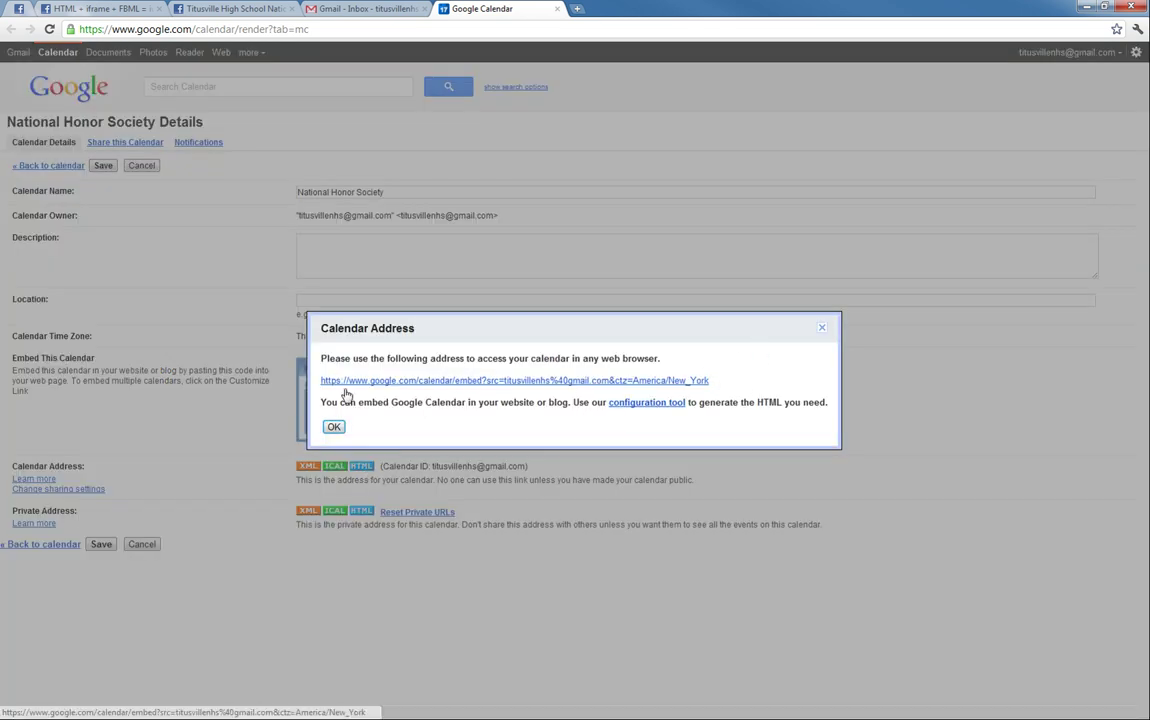
left_click(822, 329)
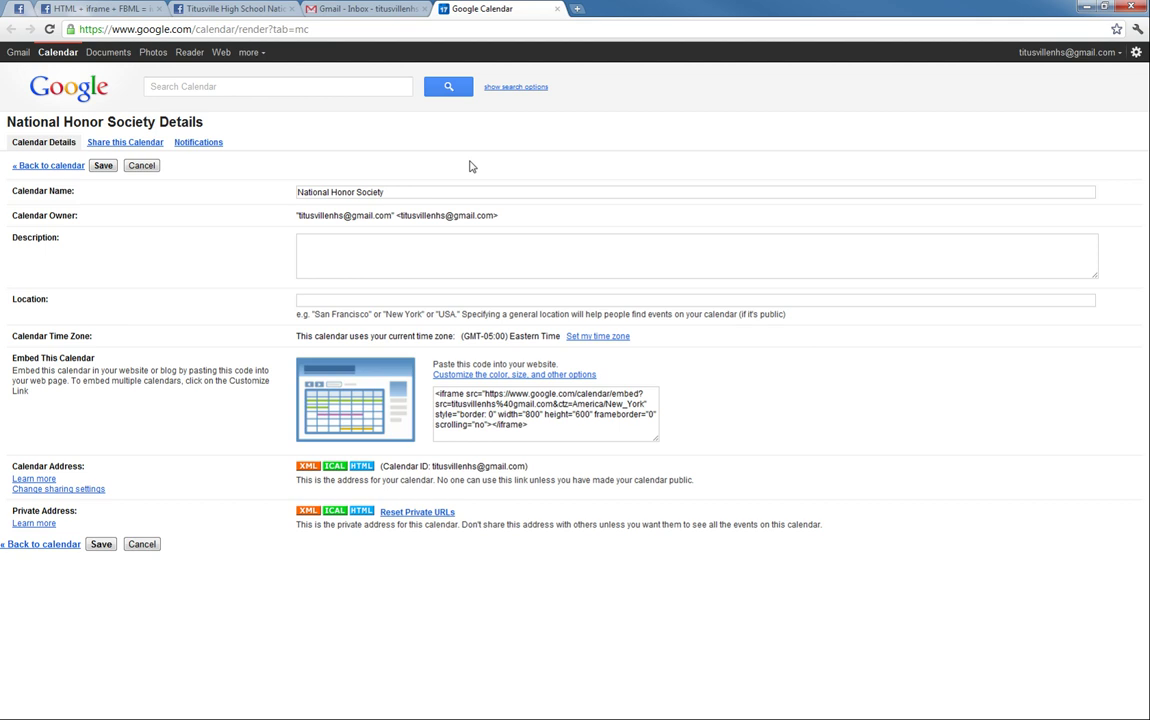
left_click(557, 9)
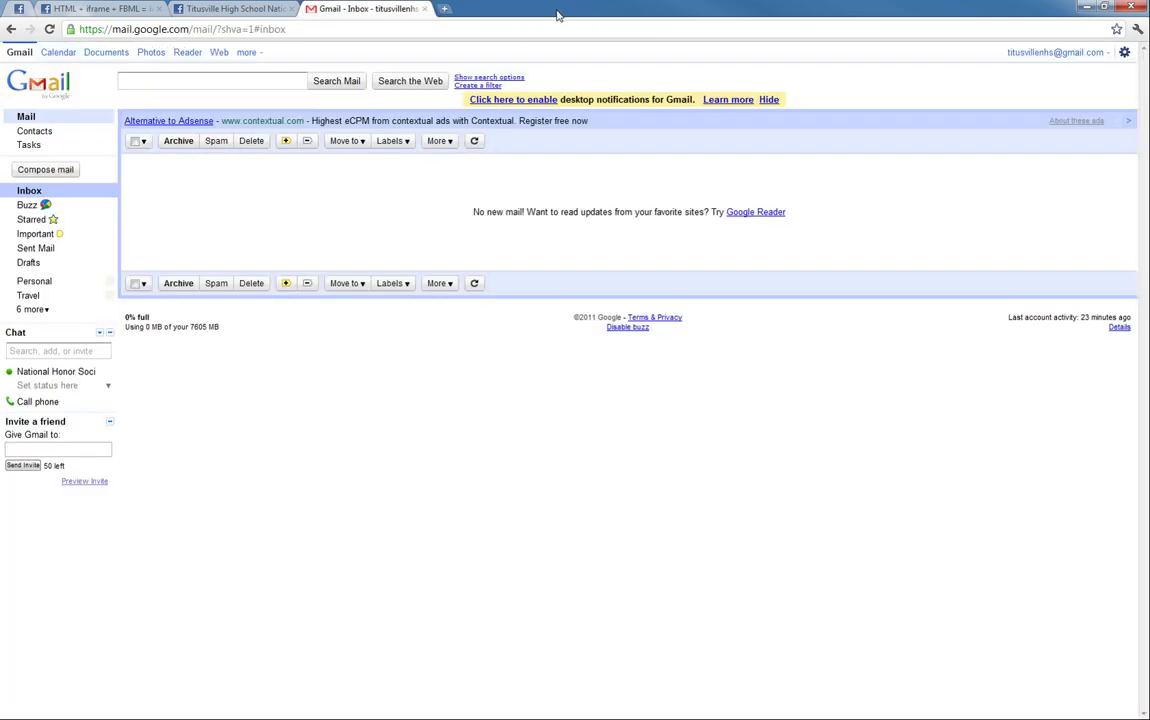
Open Google Docs from Gmail, create a collection named "2011-2012" and refresh the page
left_click(105, 53)
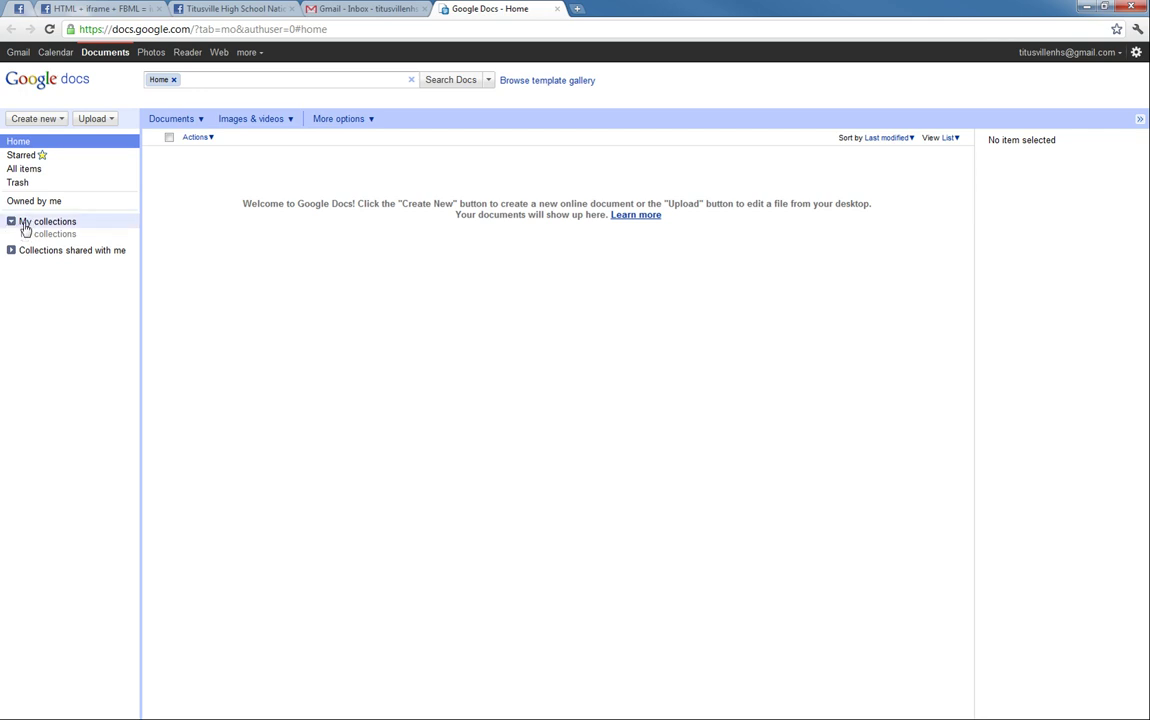
left_click(45, 119)
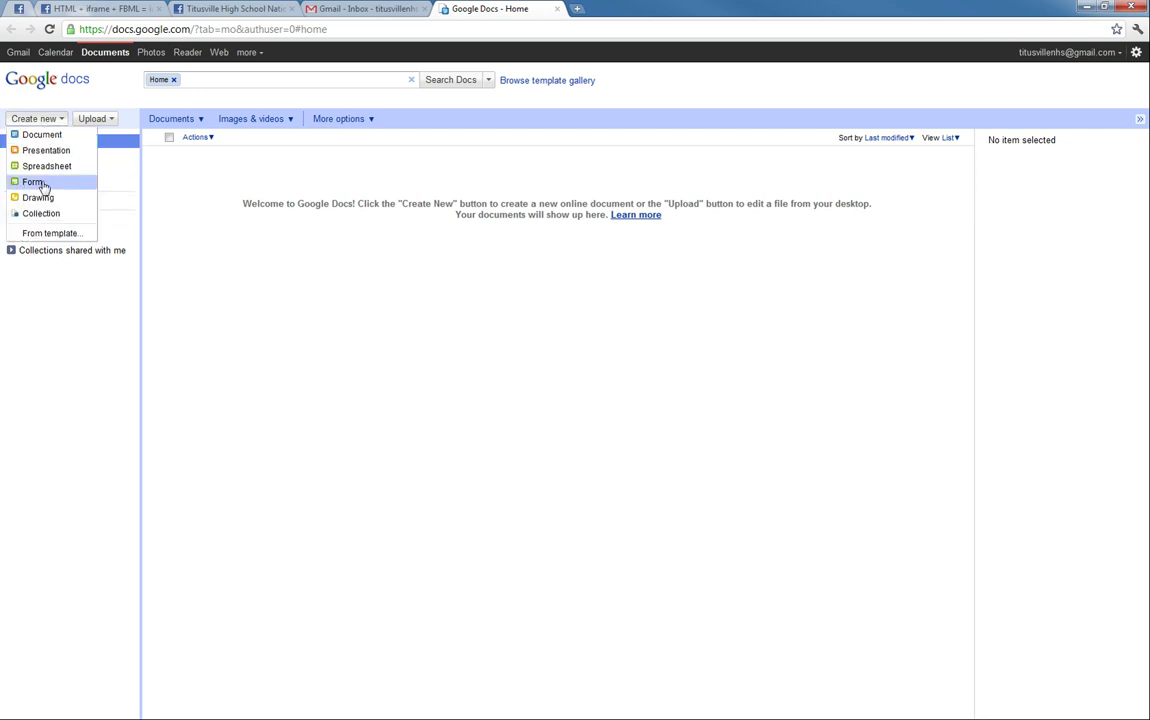
left_click(41, 214)
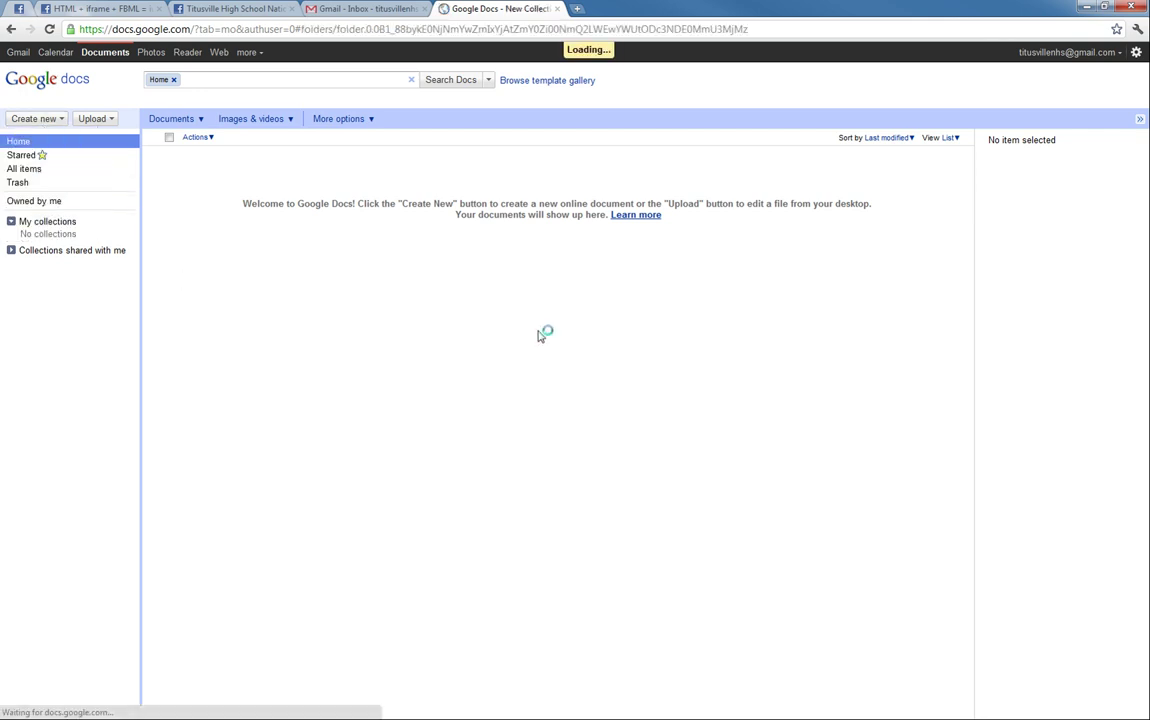
type("20")
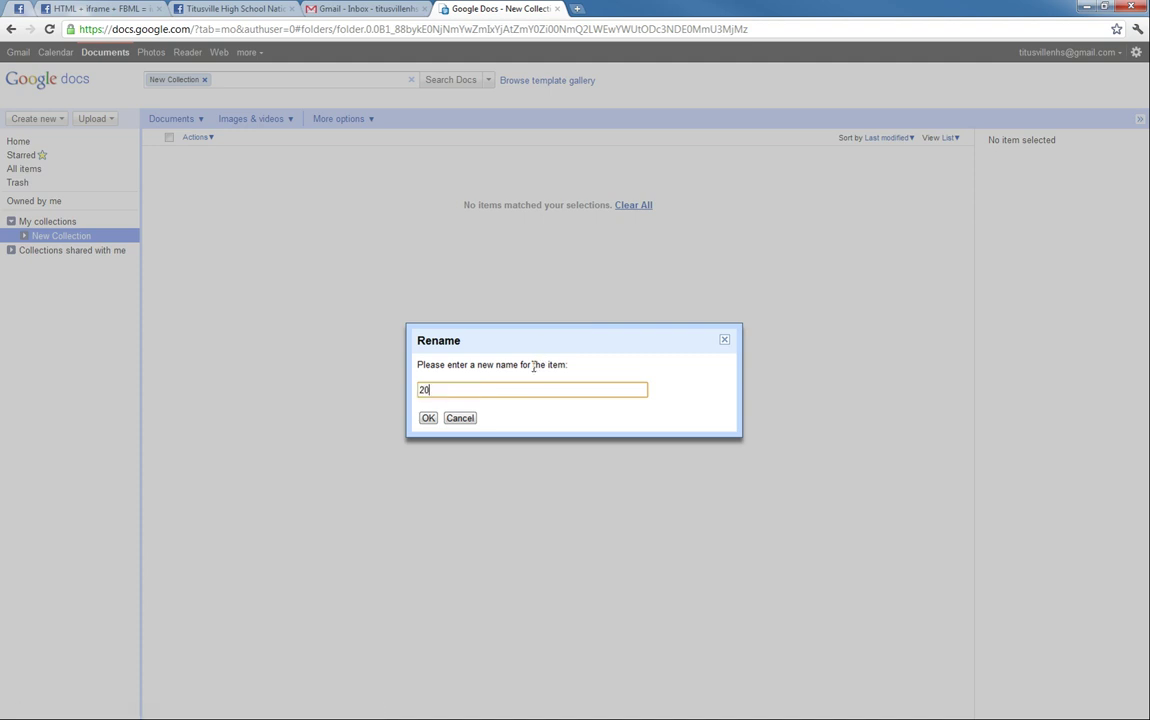
type("11-2012")
left_click(428, 418)
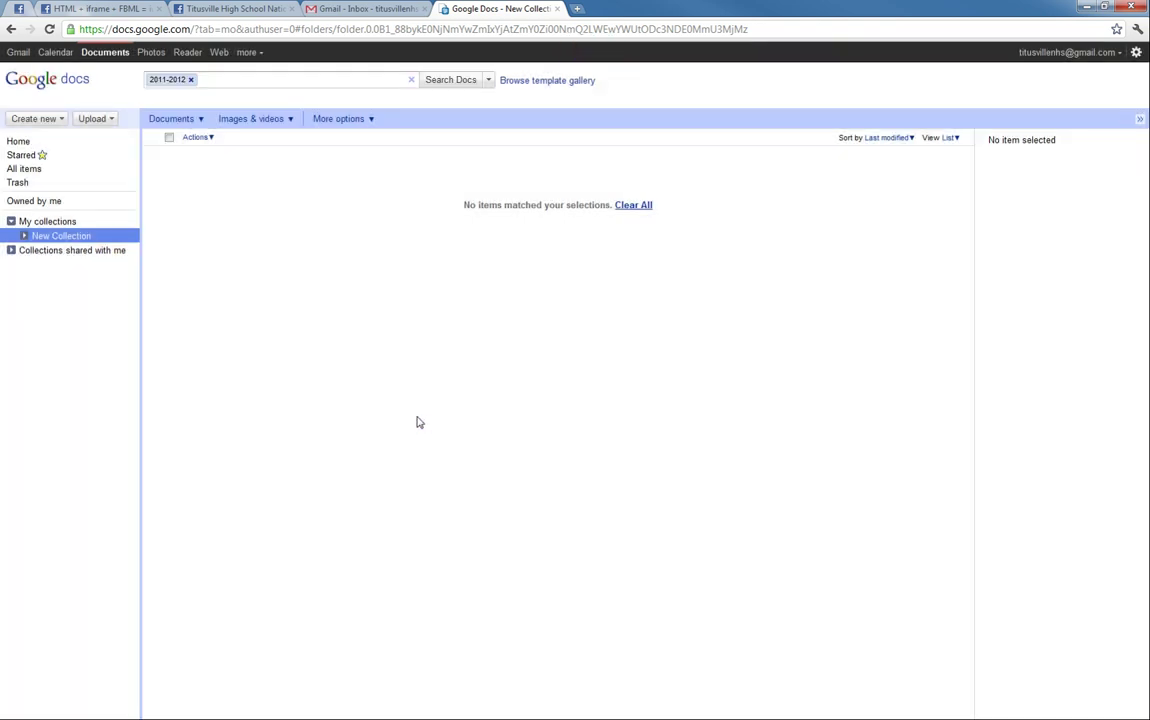
left_click(47, 29)
Create a collection named "Meeting Notes" inside the 2011-2012 collection and refresh the page
left_click(134, 238)
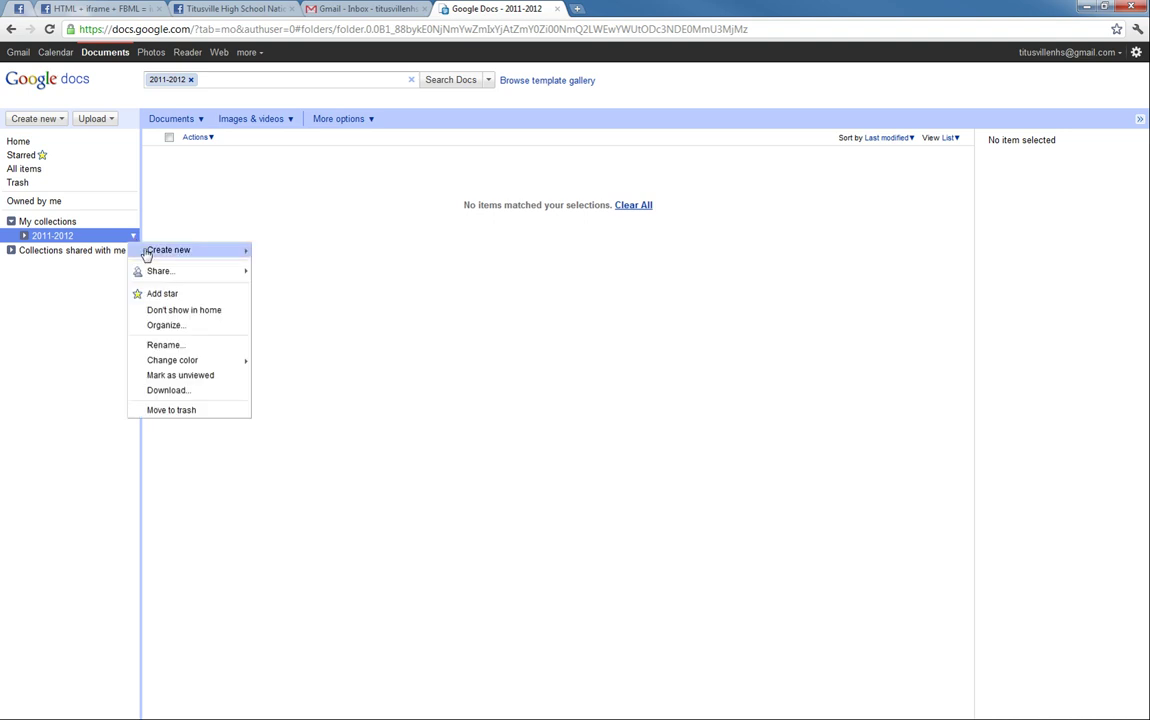
mouse_move(160, 250)
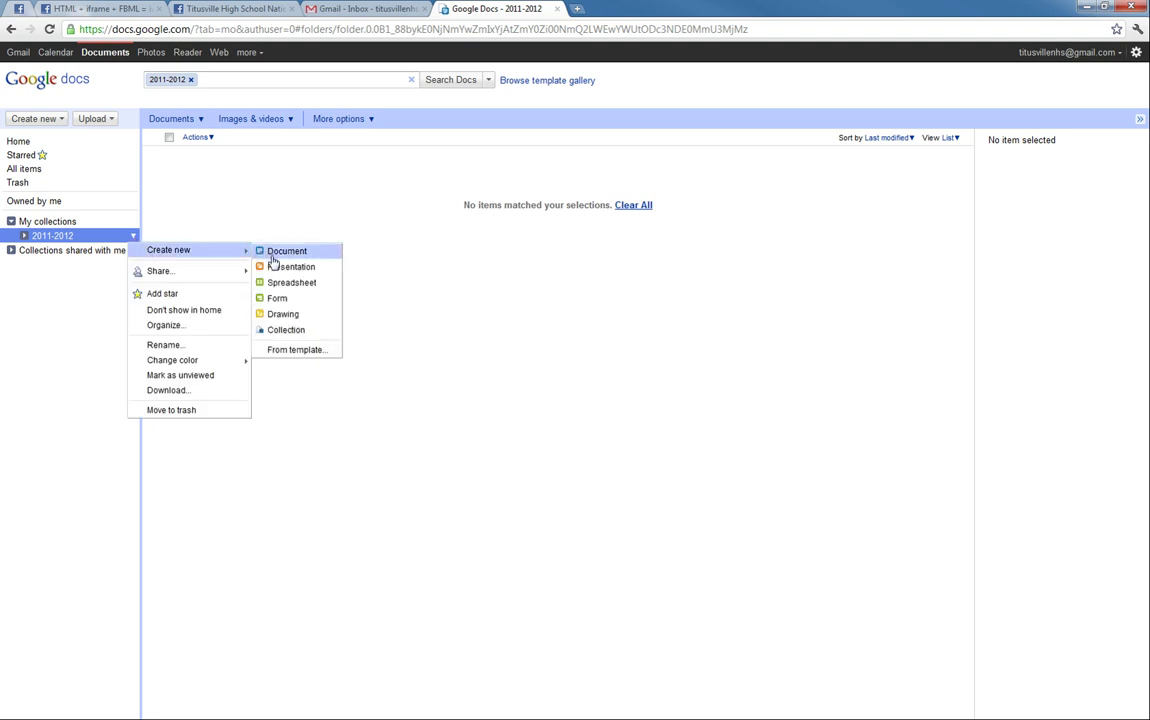
left_click(270, 331)
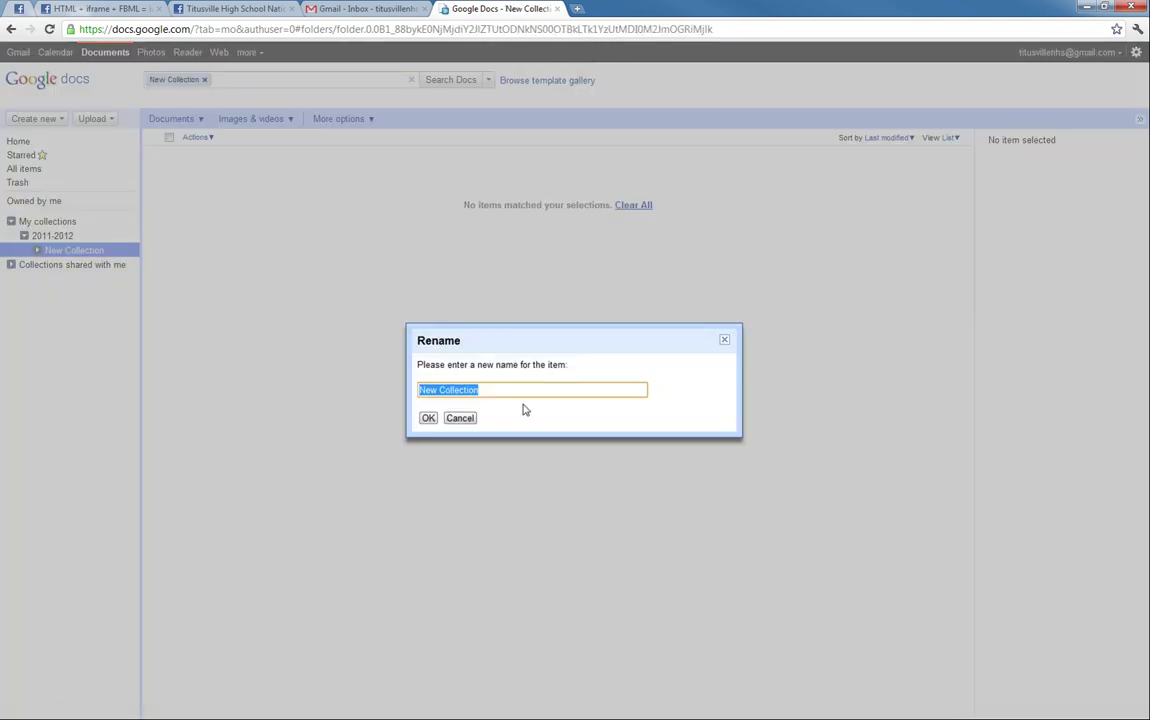
type("Meeting ")
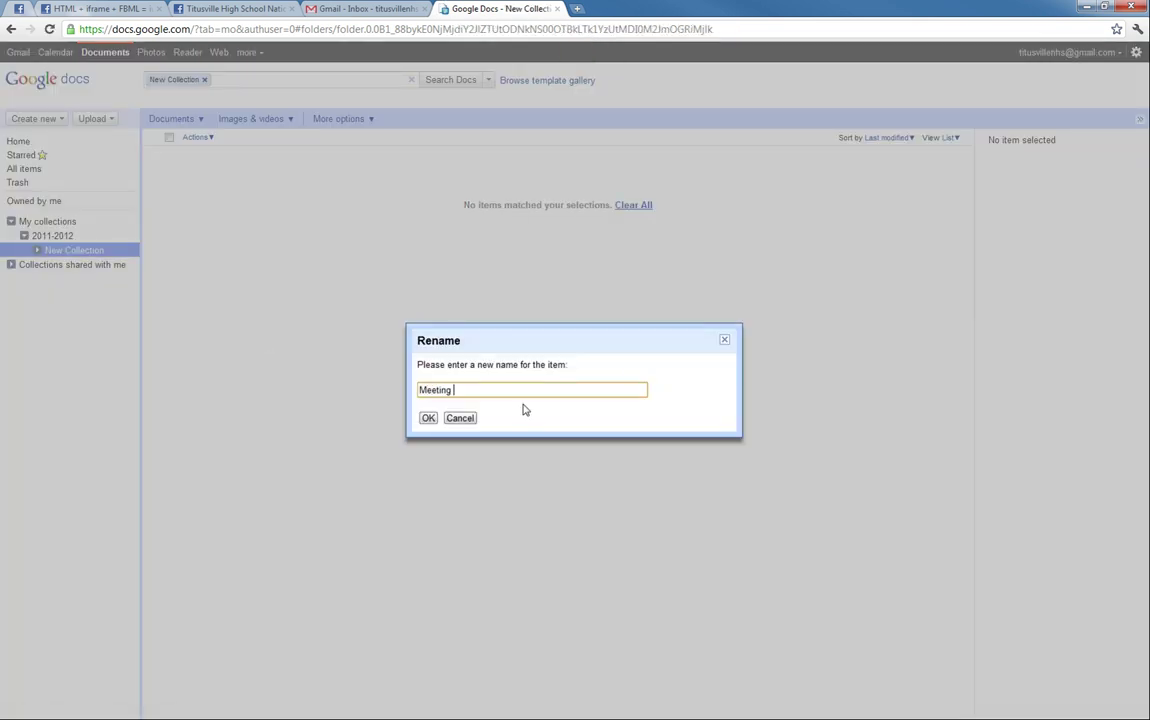
type("Notes")
left_click(436, 417)
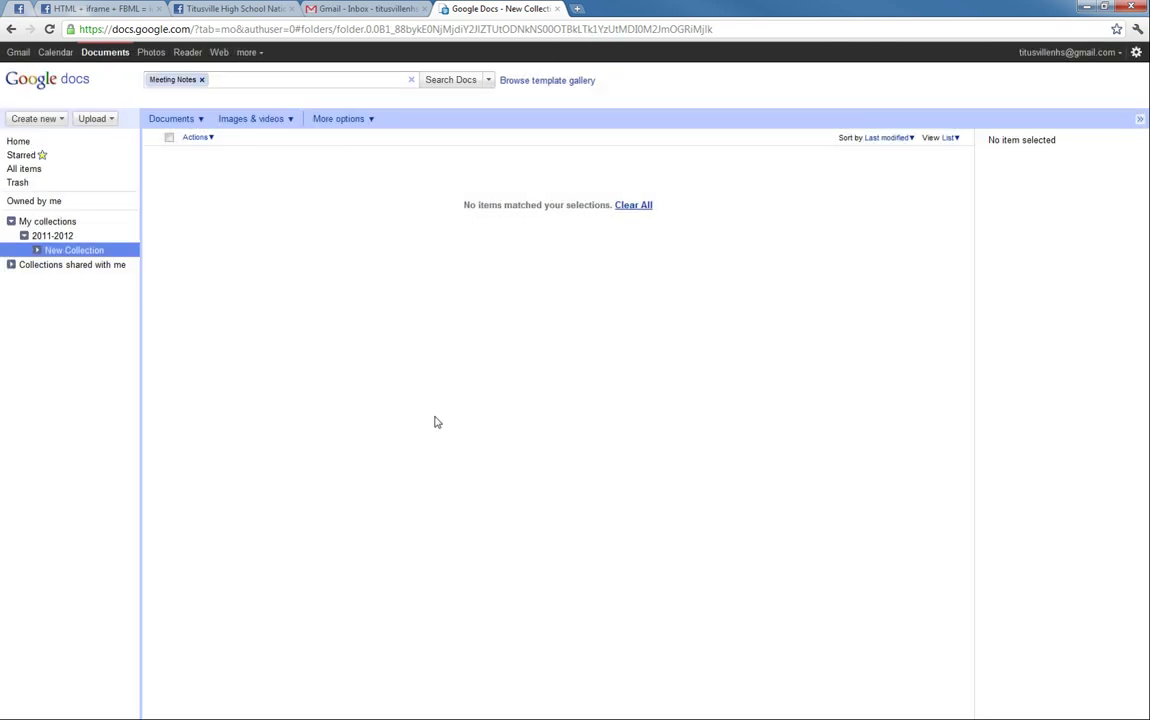
left_click(47, 28)
Add a second collection named "Attendance" inside the 2011-2012 collection and refresh the page
mouse_move(106, 253)
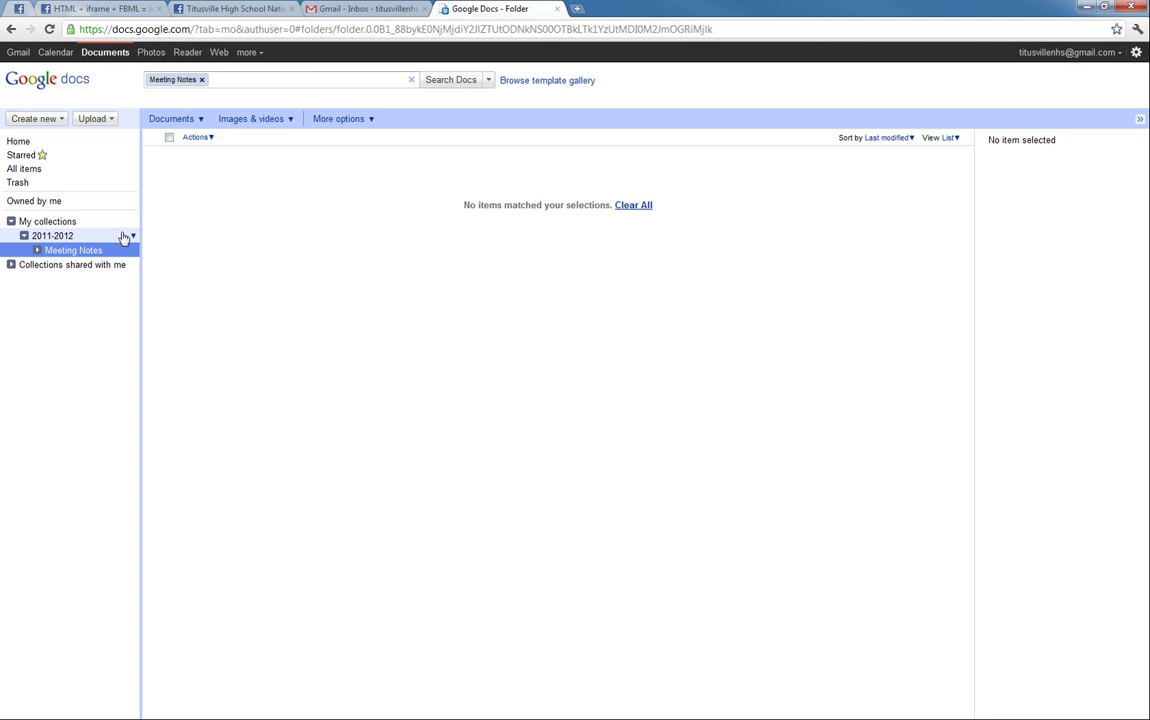
left_click(134, 237)
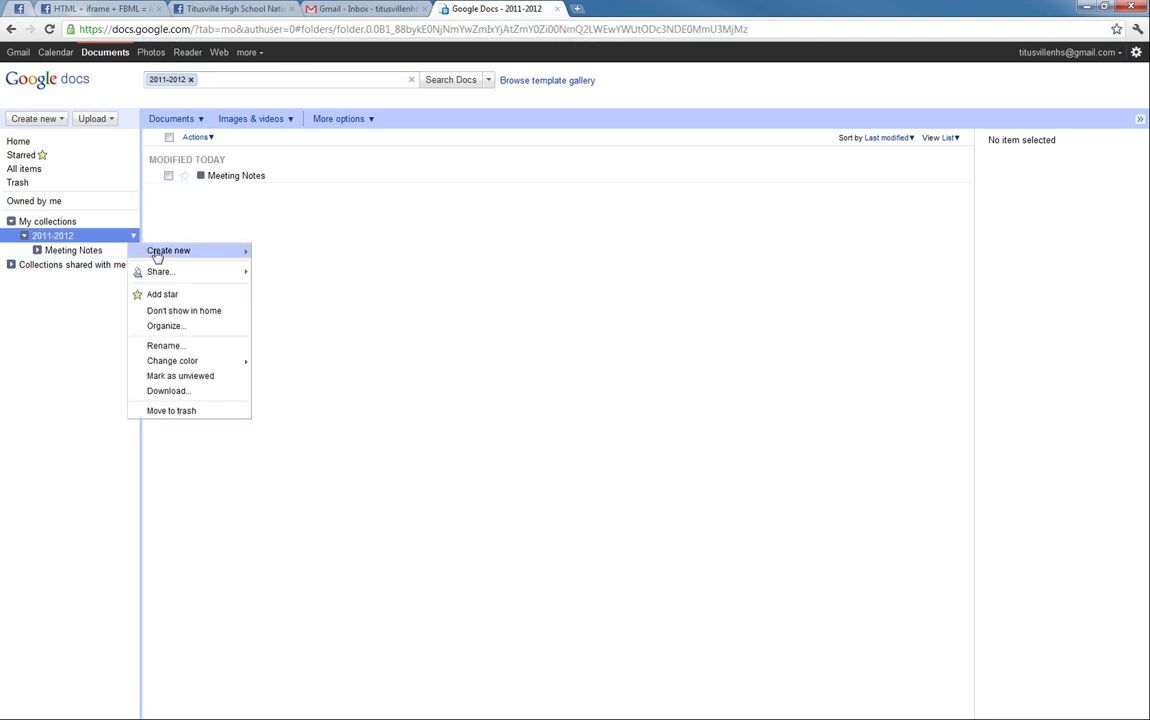
mouse_move(200, 250)
left_click(300, 332)
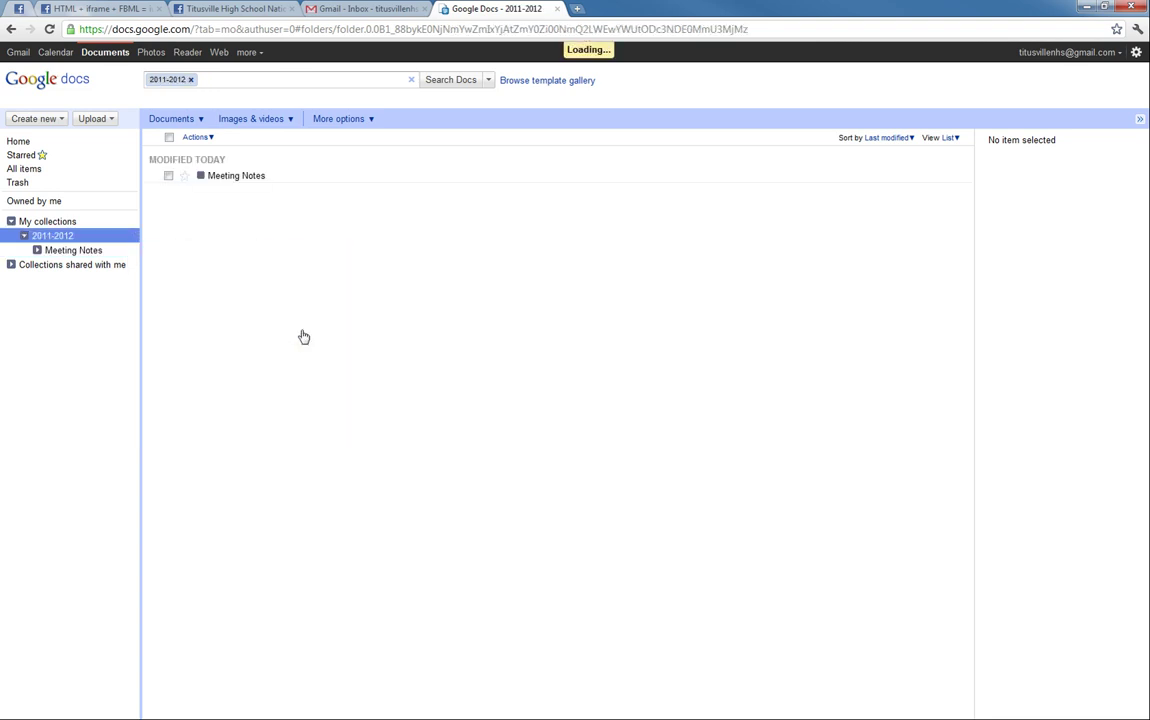
type("A")
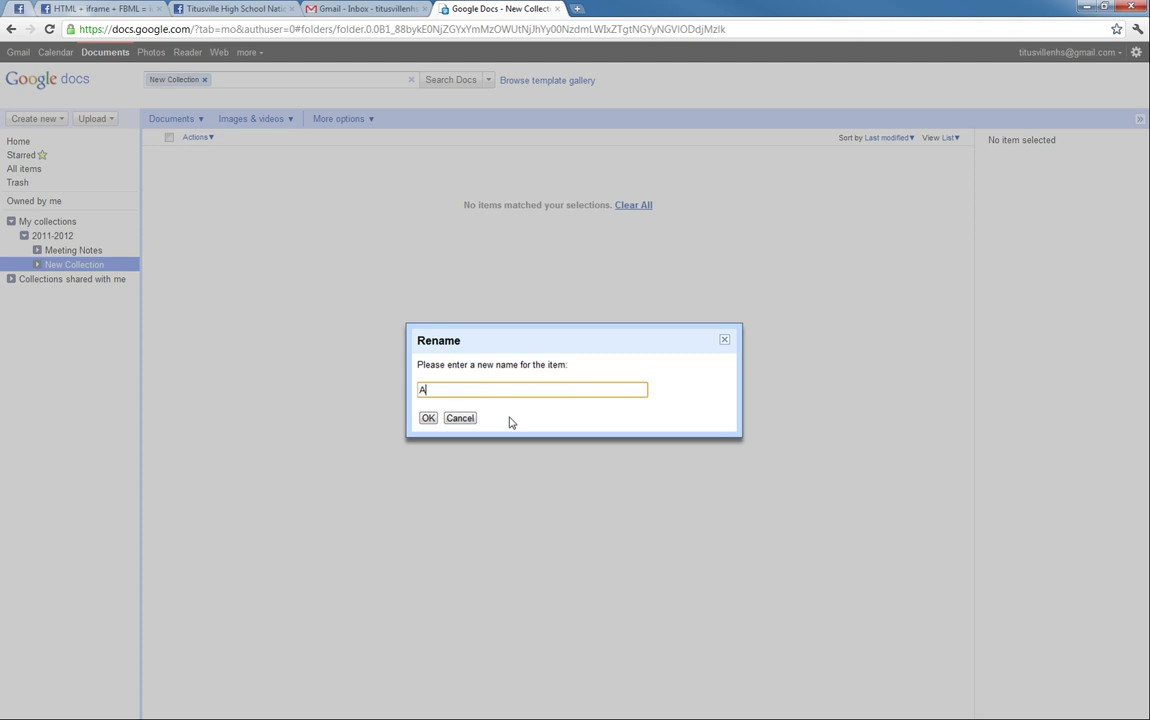
type("ttendance")
left_click(428, 418)
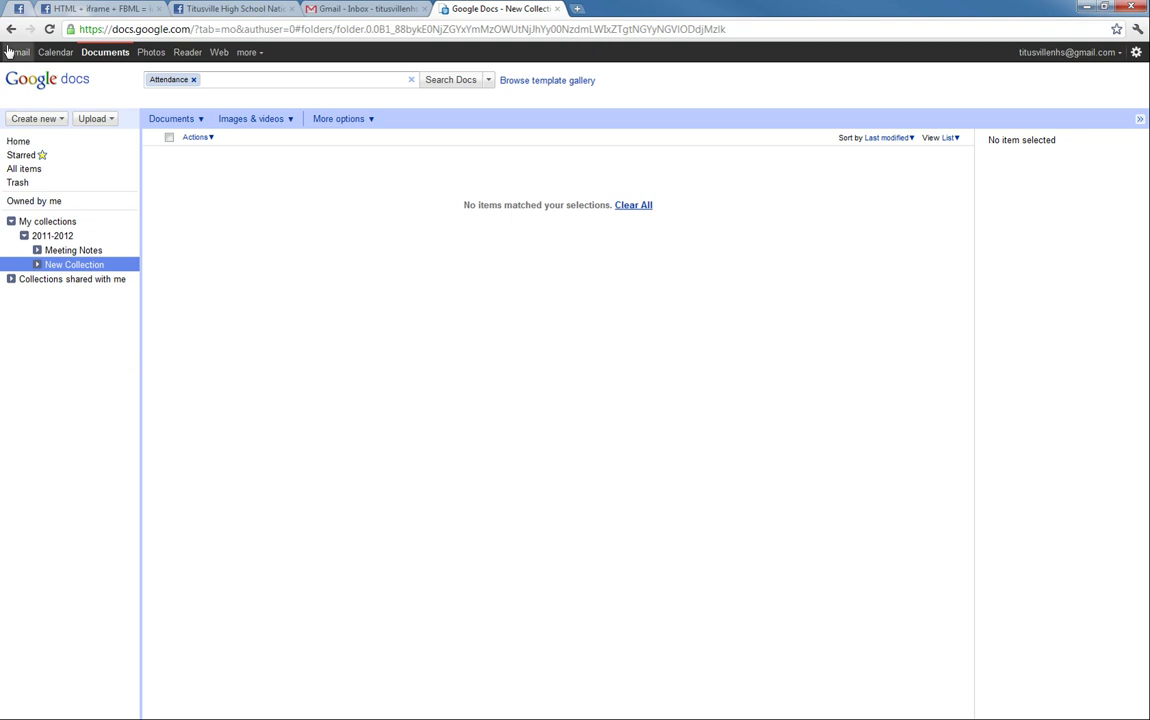
left_click(49, 29)
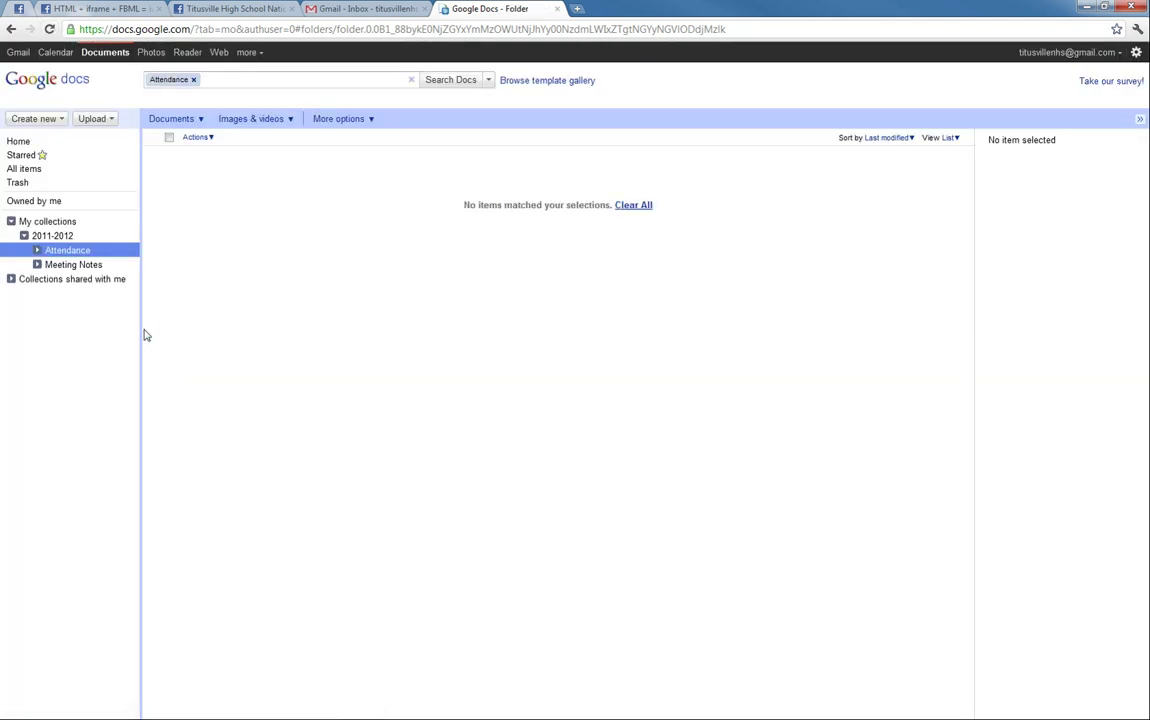